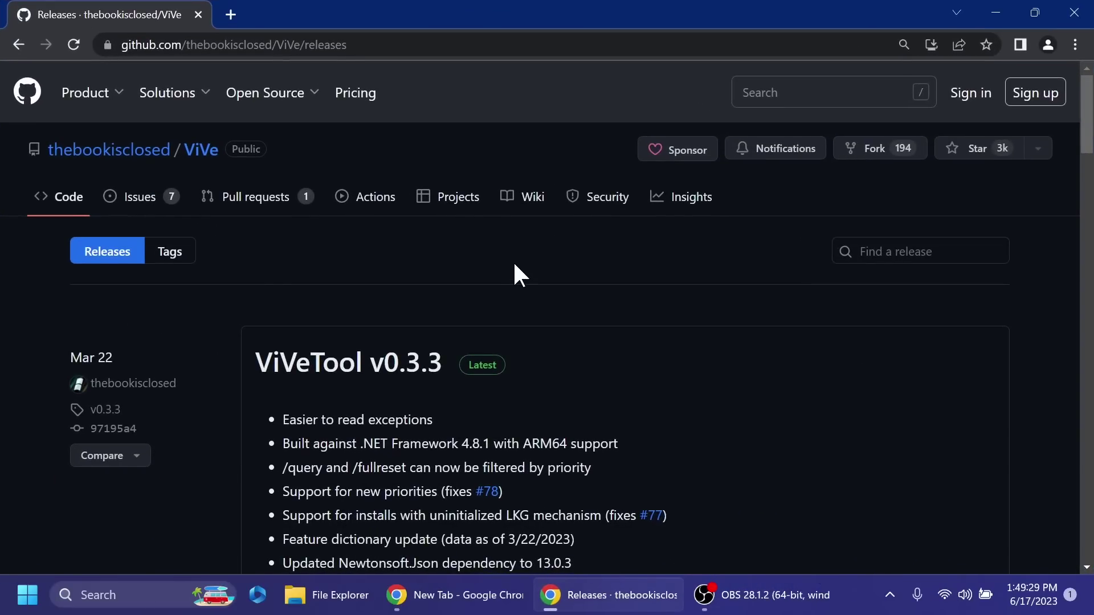
Scroll the ViVe GitHub releases page down to the ViVeTool v0.3.3 Assets.
{"action": "scroll", "coordinate": [521, 280], "scroll_direction": "down", "scroll_amount": 1}
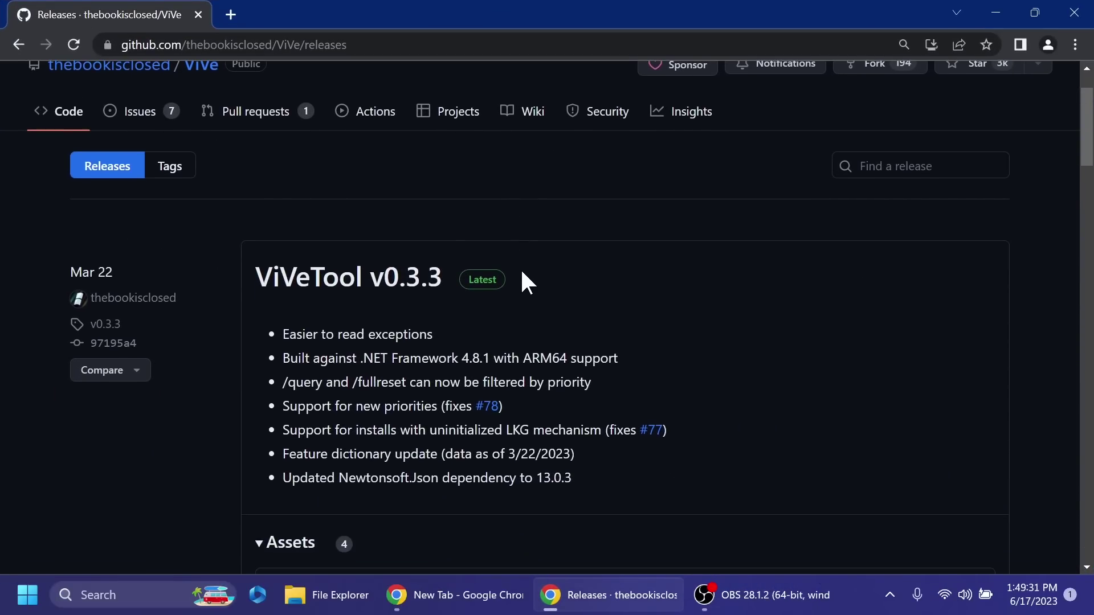
{"action": "scroll", "coordinate": [521, 279], "scroll_direction": "down", "scroll_amount": 1}
{"action": "scroll", "coordinate": [521, 274], "scroll_direction": "down", "scroll_amount": 1}
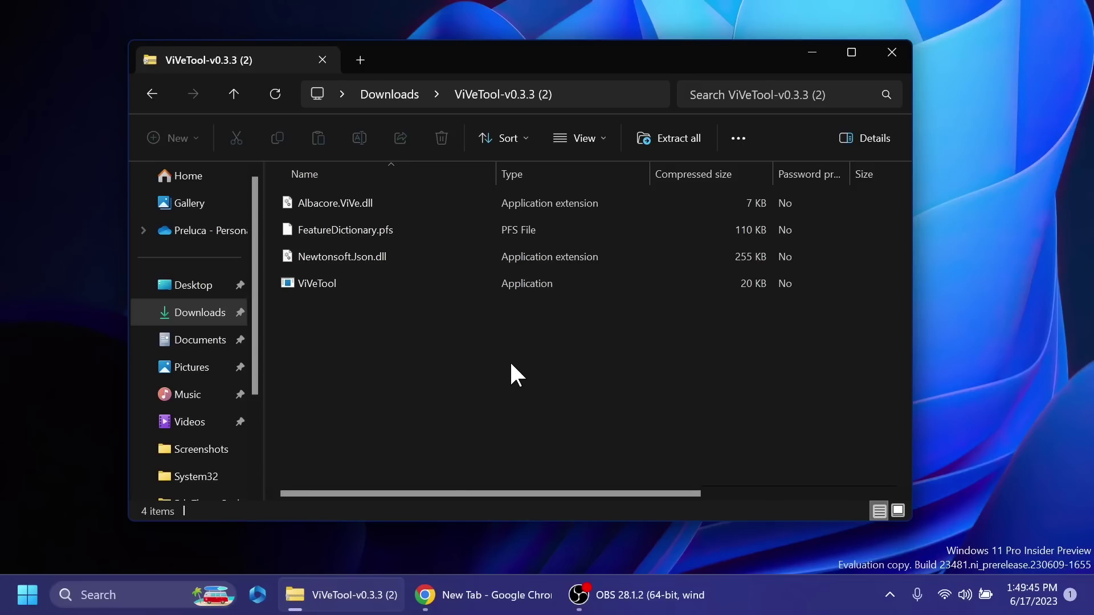
Choose C:\Windows\System32 as the extraction destination for the ViVeTool zip.
{"action": "left_click", "coordinate": [675, 136]}
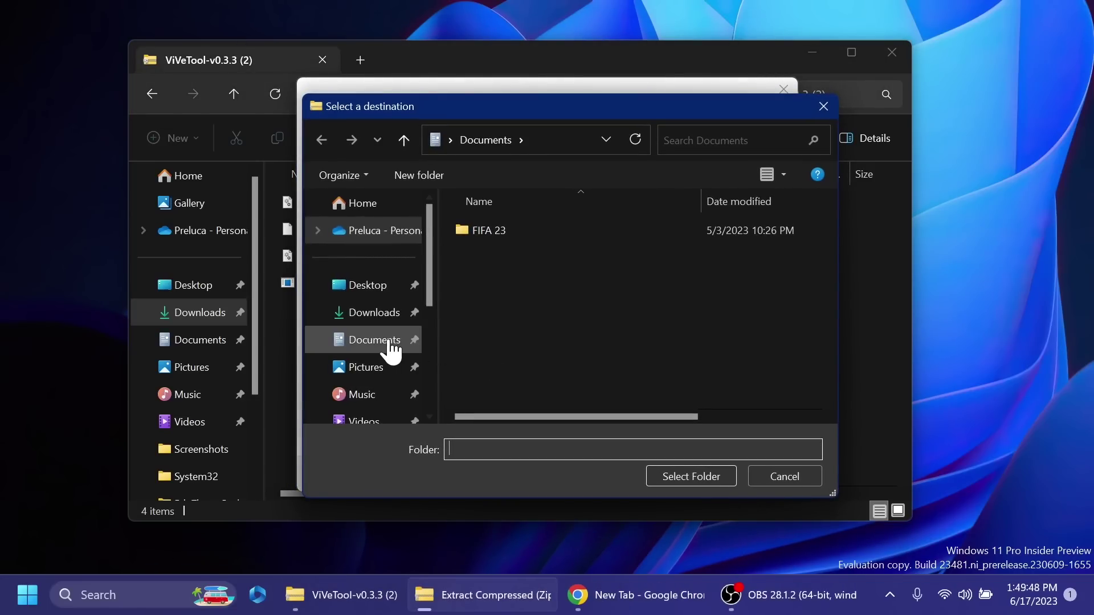
{"action": "scroll", "coordinate": [386, 342], "scroll_direction": "down", "scroll_amount": 5}
{"action": "left_click", "coordinate": [370, 369]}
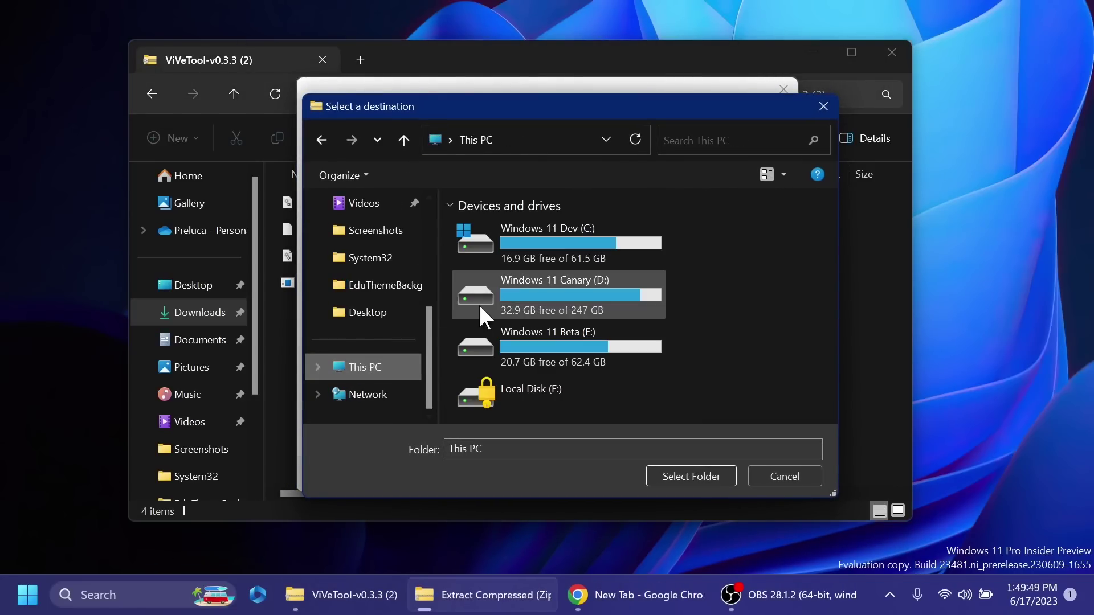
{"action": "double_click", "coordinate": [576, 245]}
{"action": "double_click", "coordinate": [520, 361]}
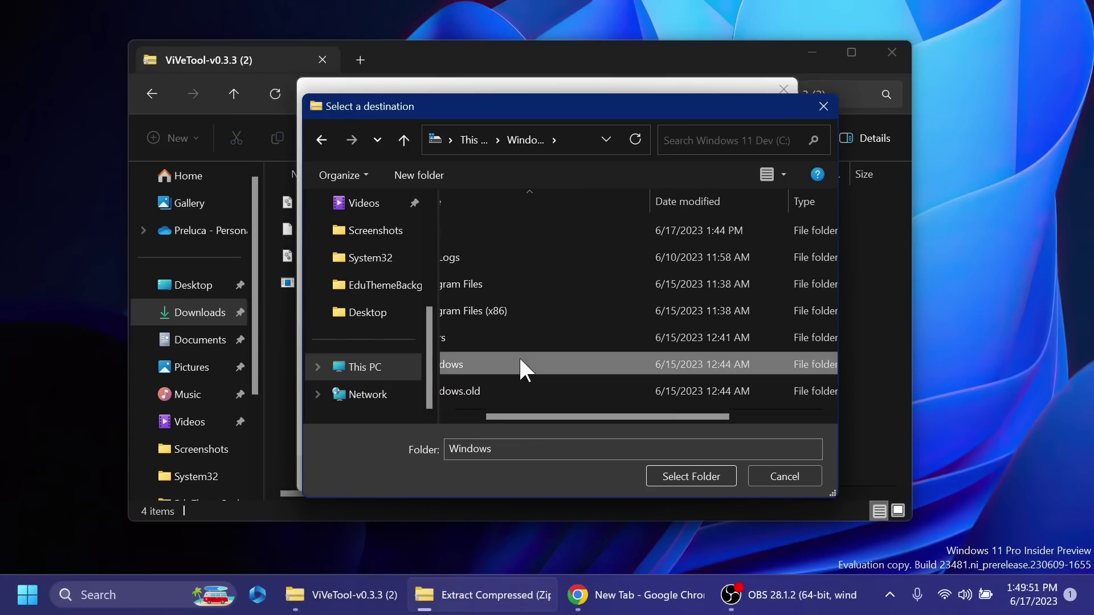
{"action": "scroll", "coordinate": [573, 256], "scroll_direction": "down", "scroll_amount": 6}
{"action": "scroll", "coordinate": [573, 257], "scroll_direction": "down", "scroll_amount": 7}
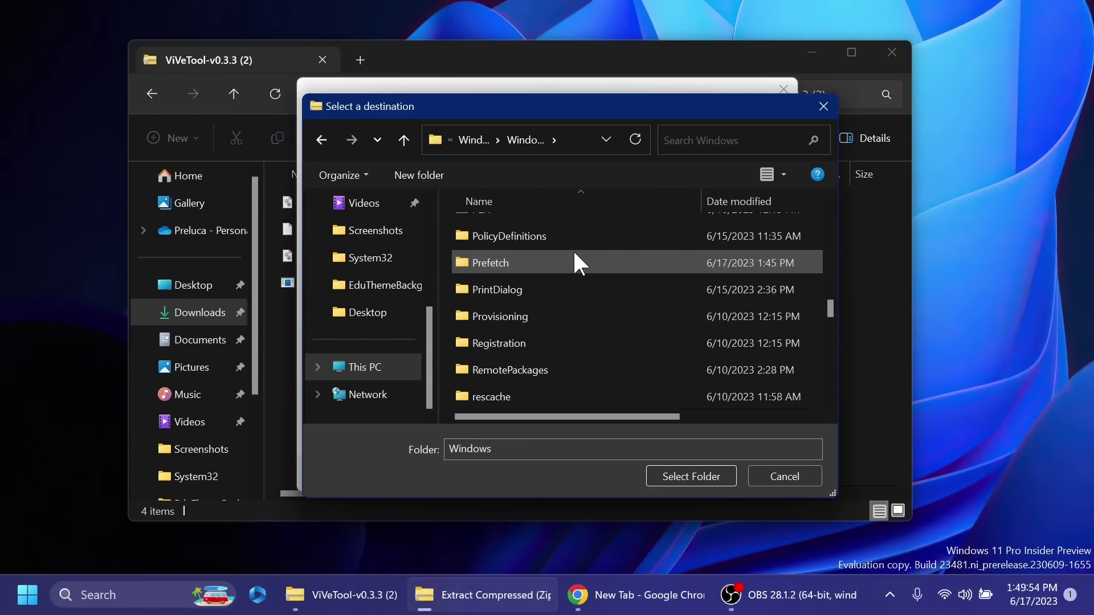
{"action": "scroll", "coordinate": [574, 256], "scroll_direction": "down", "scroll_amount": 7}
{"action": "left_click", "coordinate": [574, 252]}
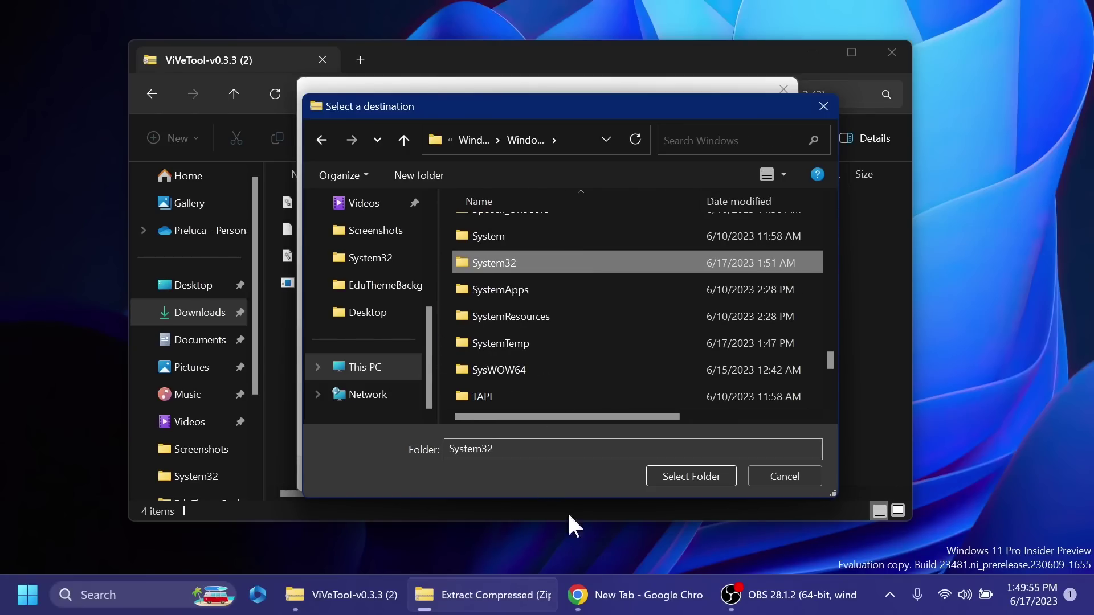
Extract ViVeTool into System32 with administrator permission, then close both folder windows.
{"action": "left_click", "coordinate": [692, 477]}
{"action": "left_click", "coordinate": [691, 477]}
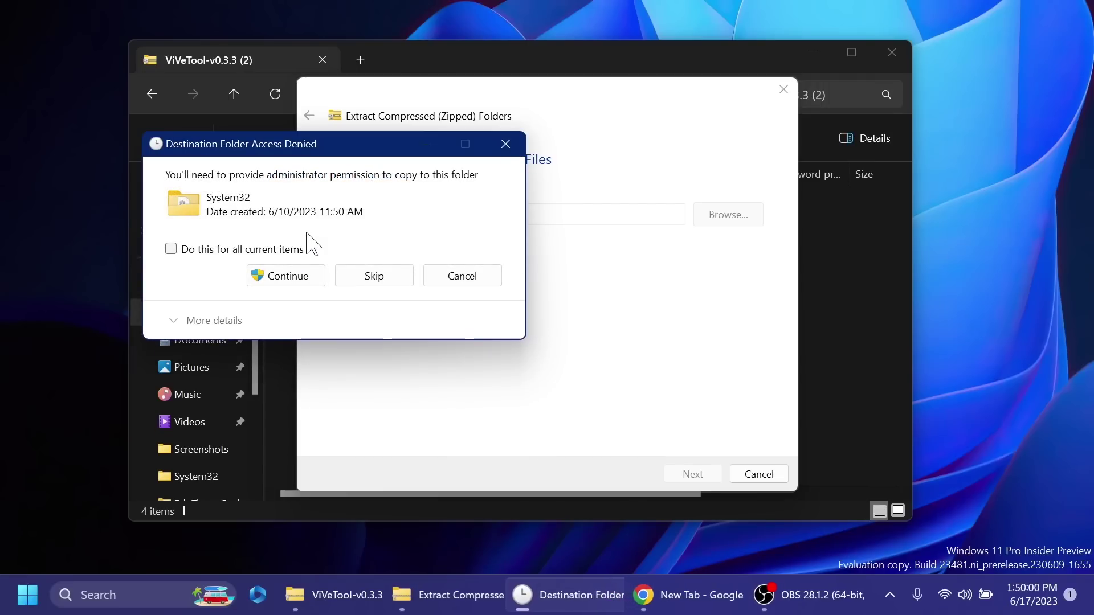
{"action": "left_click", "coordinate": [280, 276]}
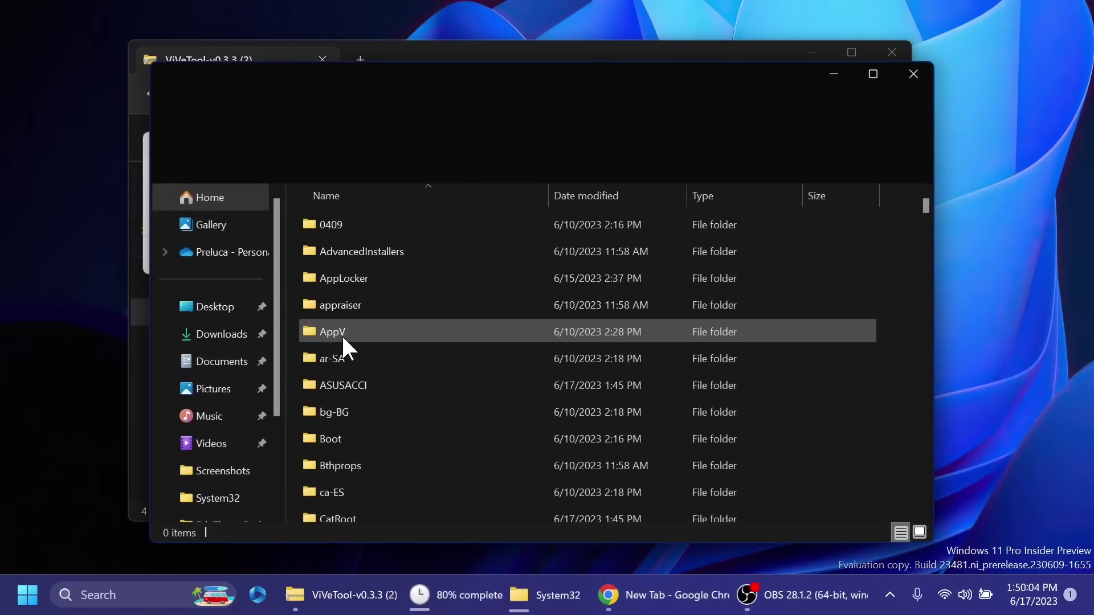
{"action": "left_click", "coordinate": [918, 71]}
{"action": "left_click", "coordinate": [880, 58]}
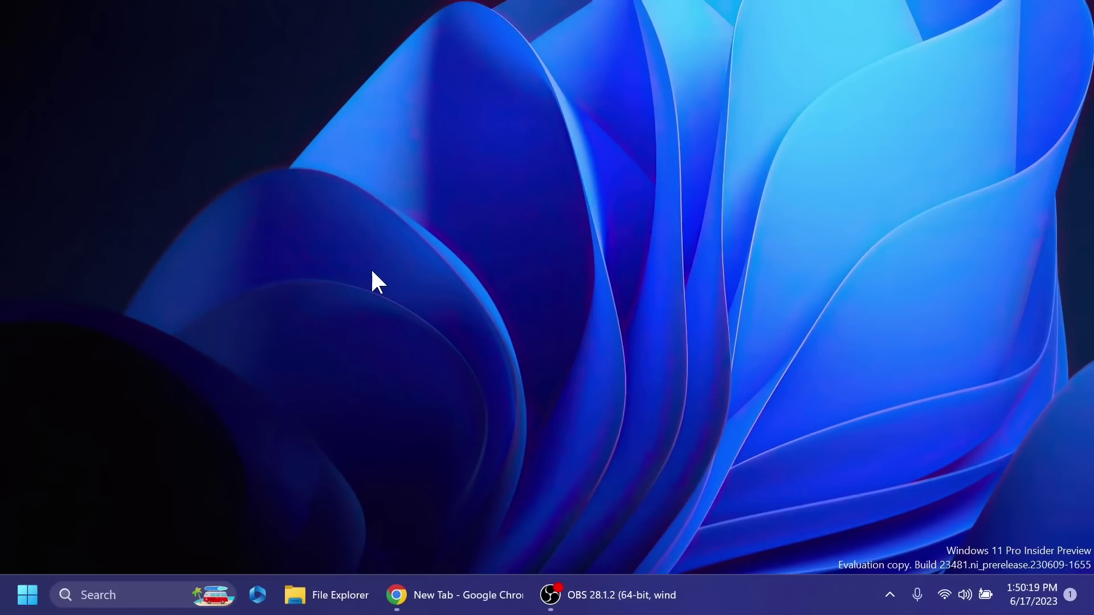
Open the Start menu from the taskbar to view pinned apps.
{"action": "left_click", "coordinate": [28, 595]}
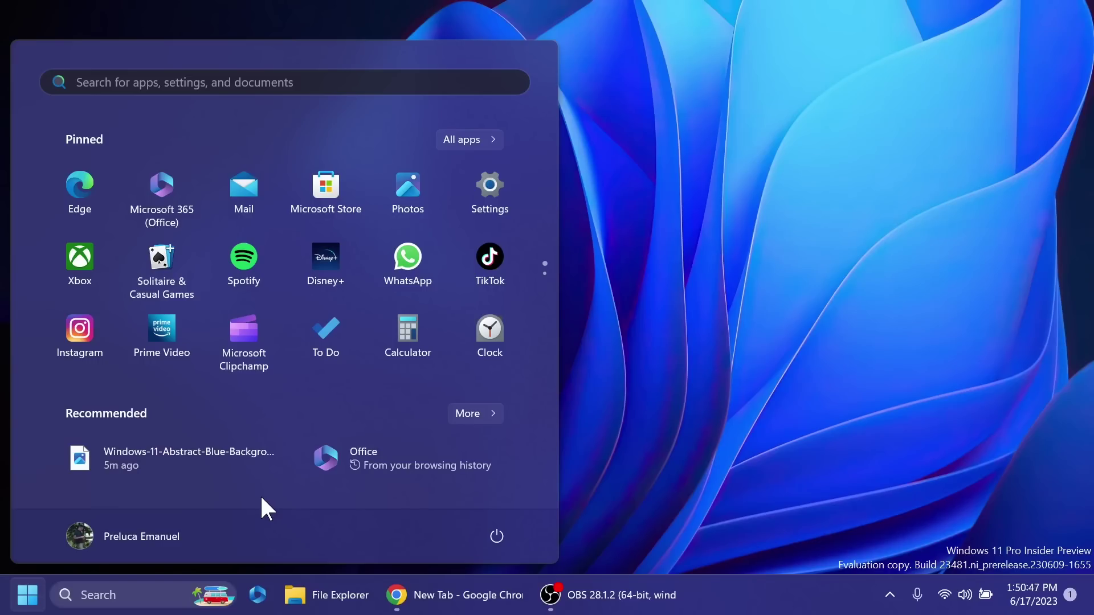
Search for cmd and launch Command Prompt as administrator.
{"action": "left_click", "coordinate": [154, 587]}
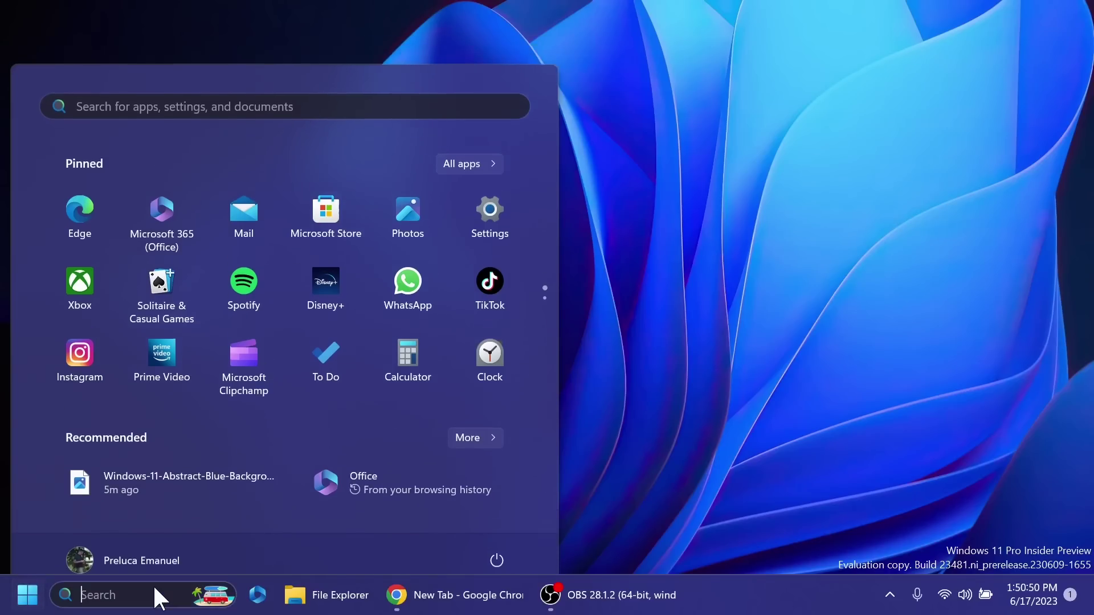
{"action": "type", "text": "cmd"}
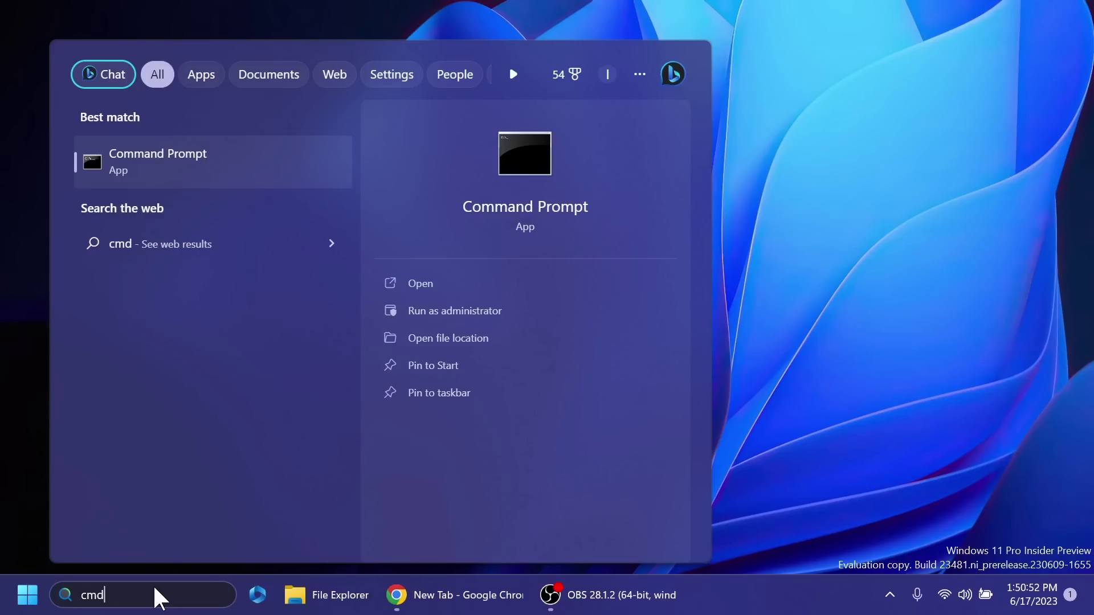
{"action": "left_click", "coordinate": [459, 310]}
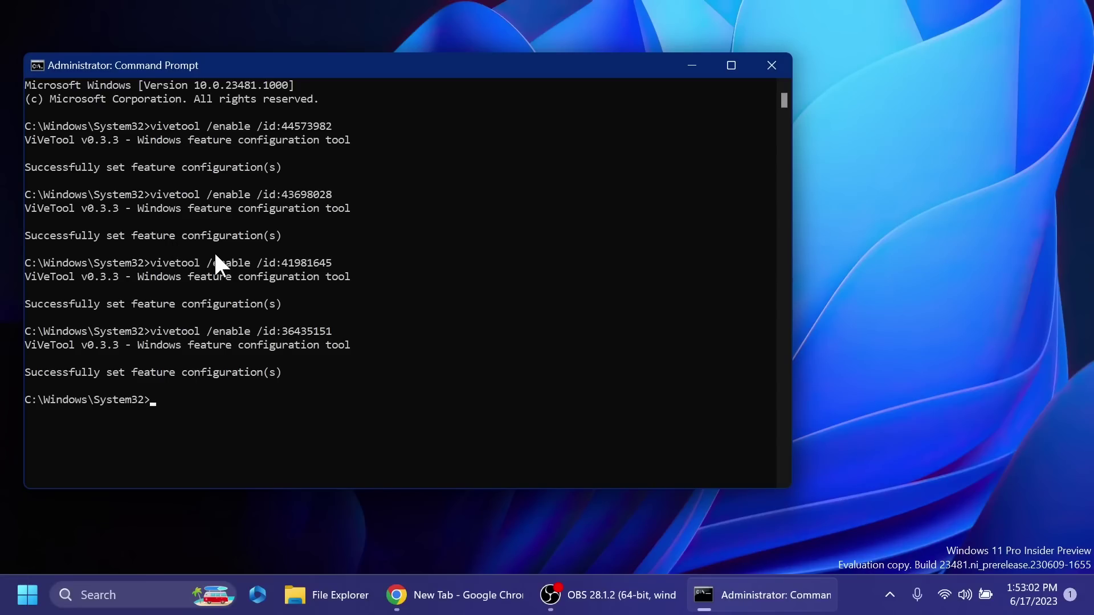
Close Command Prompt, then open and dismiss the account flyout in the Start menu.
{"action": "left_click", "coordinate": [779, 66]}
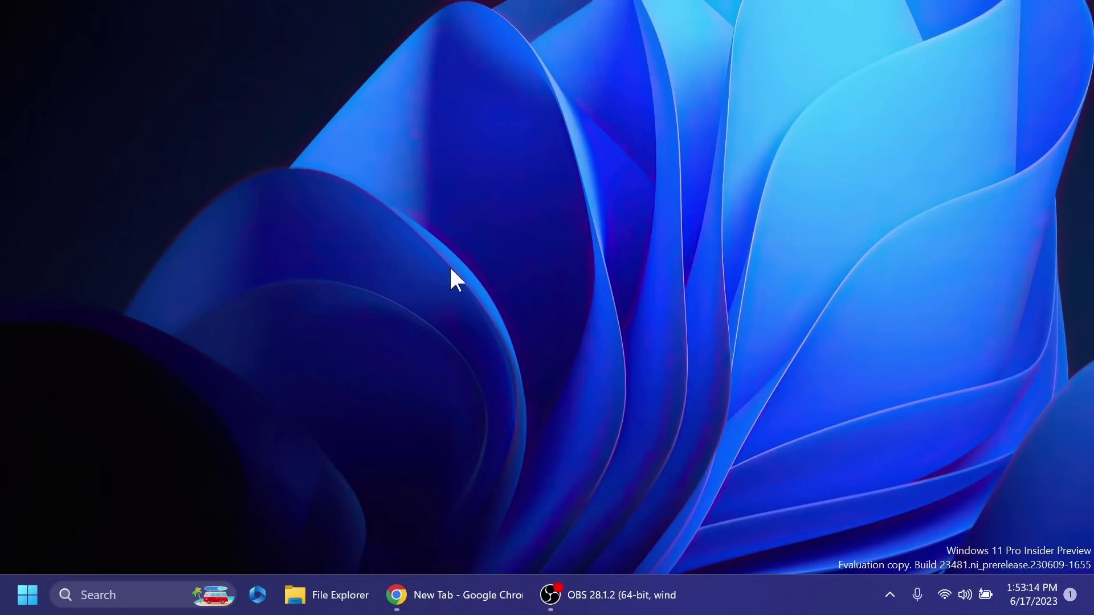
{"action": "left_click", "coordinate": [28, 595]}
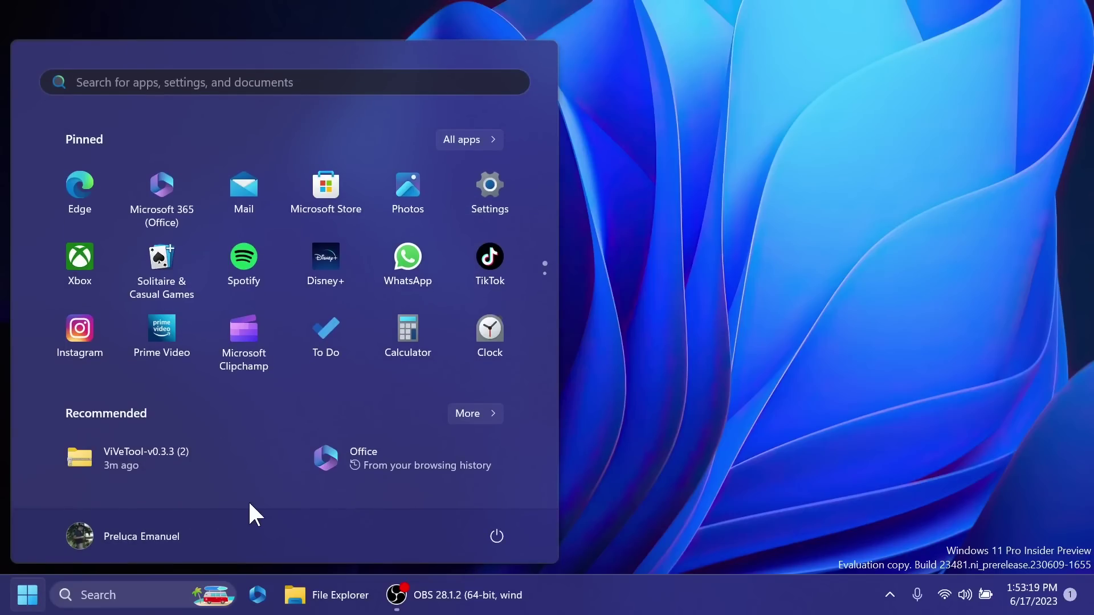
{"action": "left_click", "coordinate": [144, 542]}
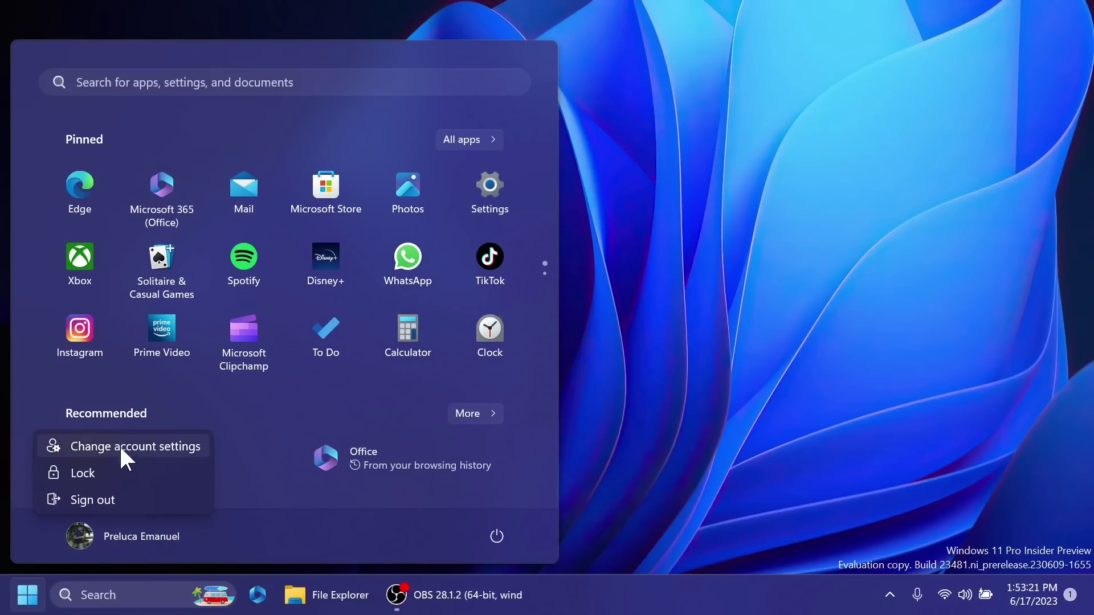
{"action": "left_click", "coordinate": [251, 542]}
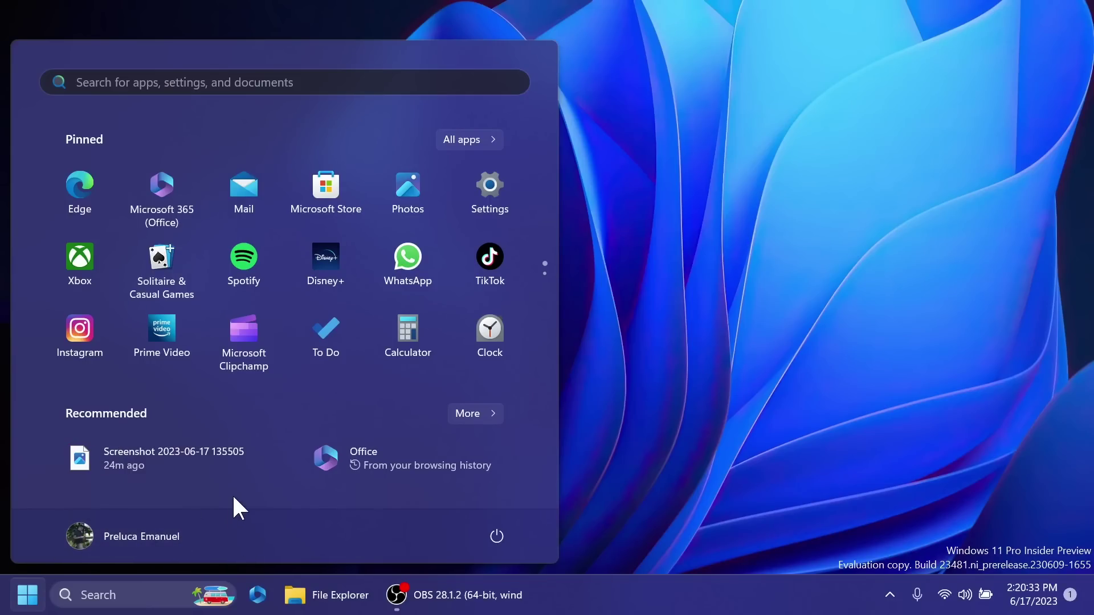
{"action": "right_click", "coordinate": [233, 498]}
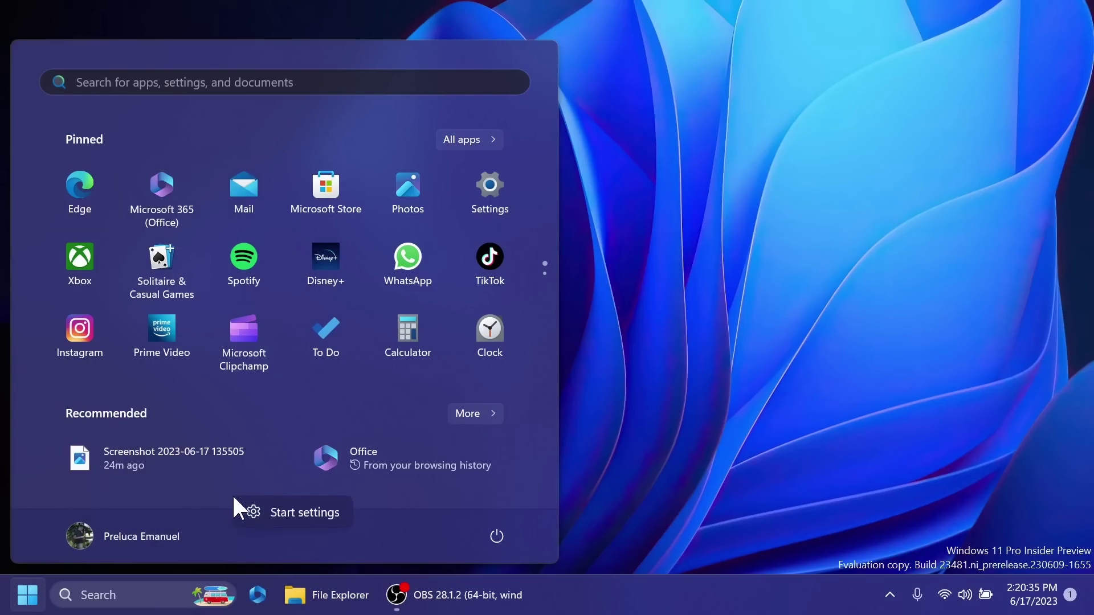
{"action": "left_click", "coordinate": [282, 509]}
{"action": "scroll", "coordinate": [497, 363], "scroll_direction": "down", "scroll_amount": 3}
{"action": "scroll", "coordinate": [589, 271], "scroll_direction": "down", "scroll_amount": 2}
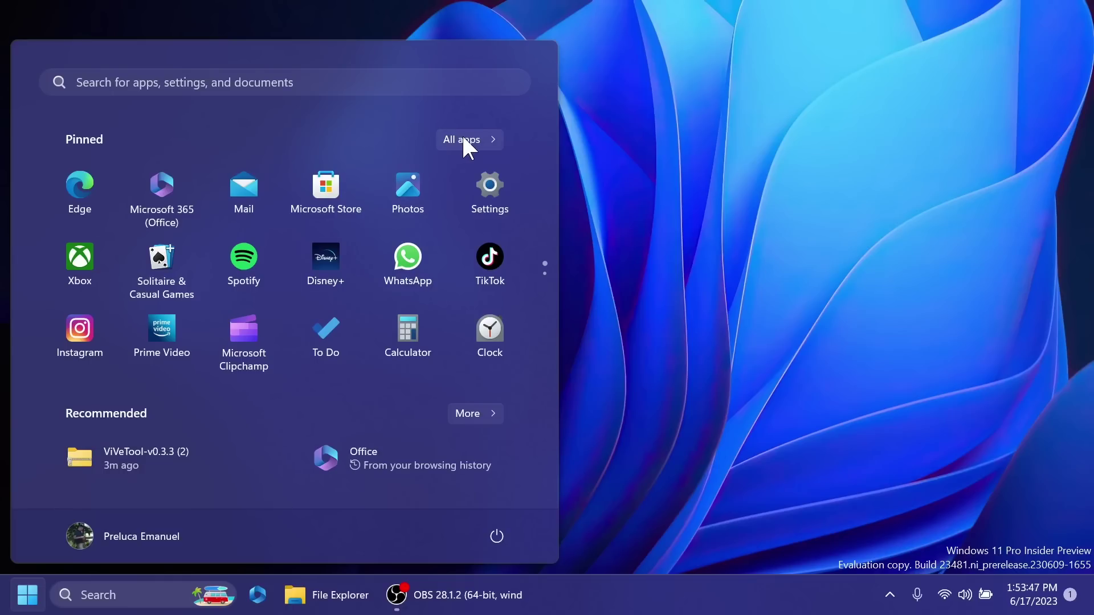
Show the Start menu's All apps list scrolled to the System-labelled Microsoft apps.
{"action": "left_click", "coordinate": [462, 137]}
{"action": "scroll", "coordinate": [226, 249], "scroll_direction": "down", "scroll_amount": 5}
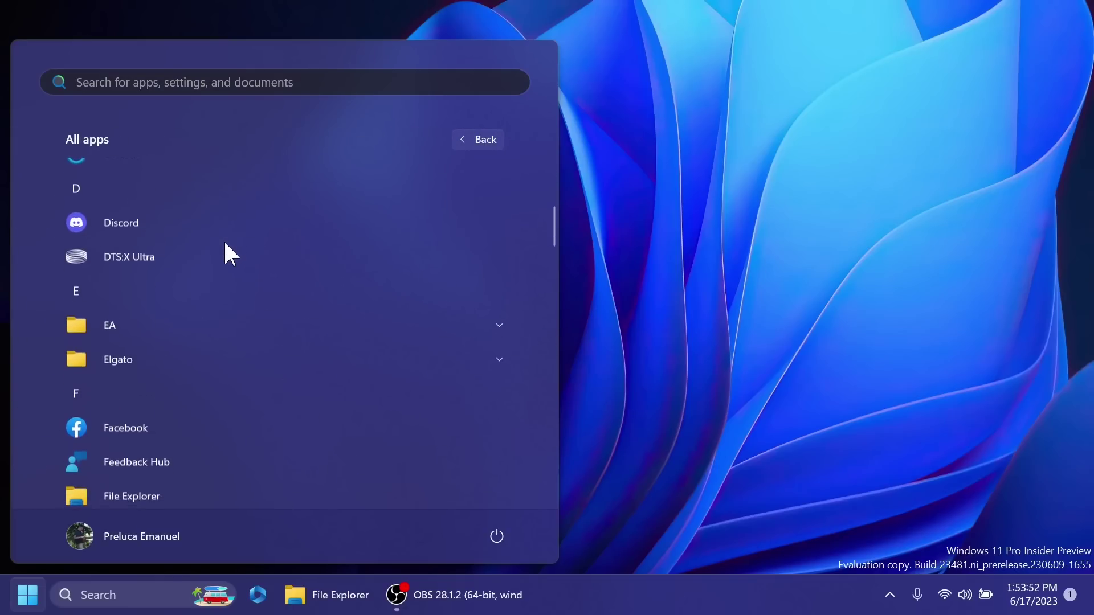
{"action": "scroll", "coordinate": [225, 245], "scroll_direction": "down", "scroll_amount": 5}
{"action": "scroll", "coordinate": [226, 244], "scroll_direction": "down", "scroll_amount": 8}
{"action": "scroll", "coordinate": [225, 244], "scroll_direction": "up", "scroll_amount": 2}
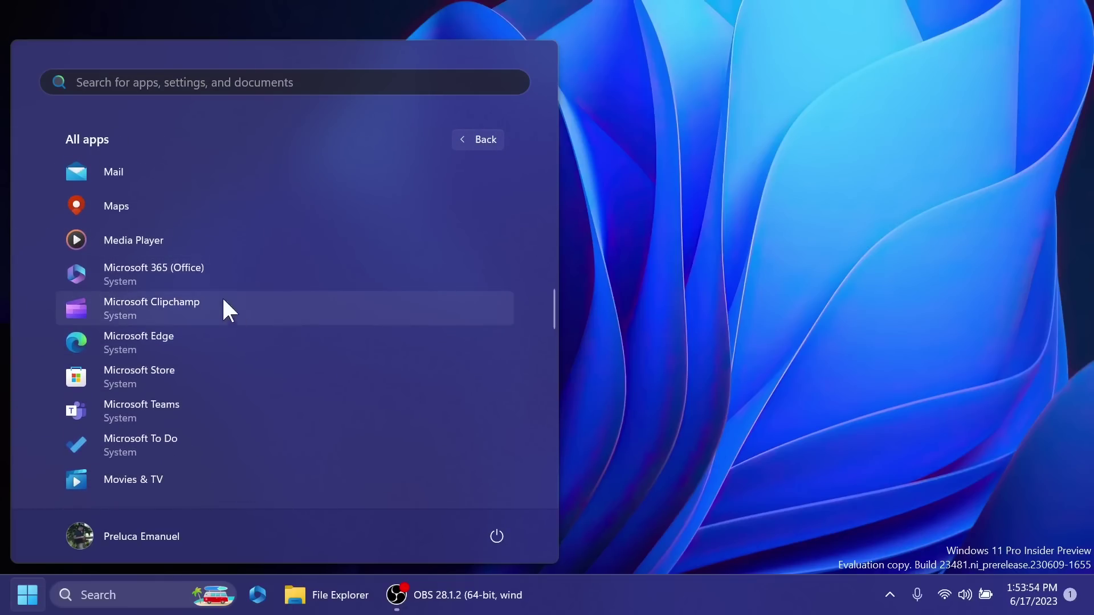